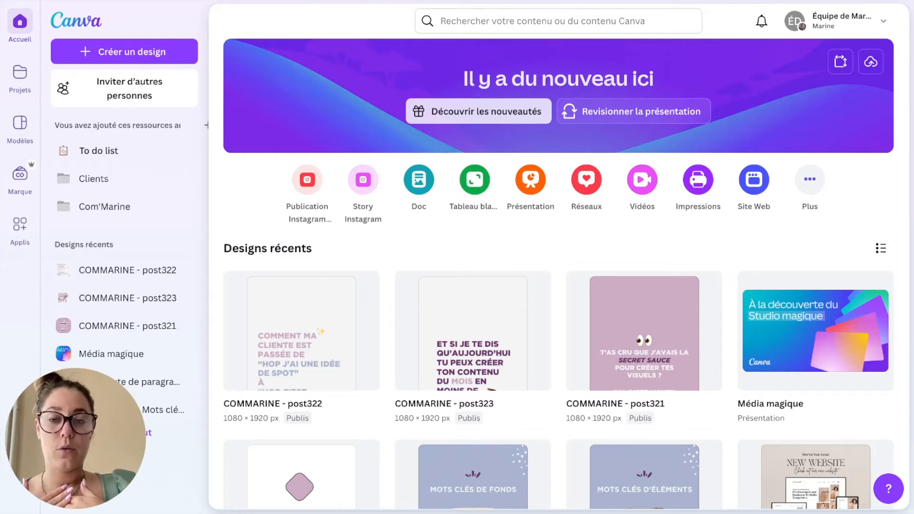
Step: Look through the design types offered for a new design and the recent designs on the home page
mouse_move(650, 316)
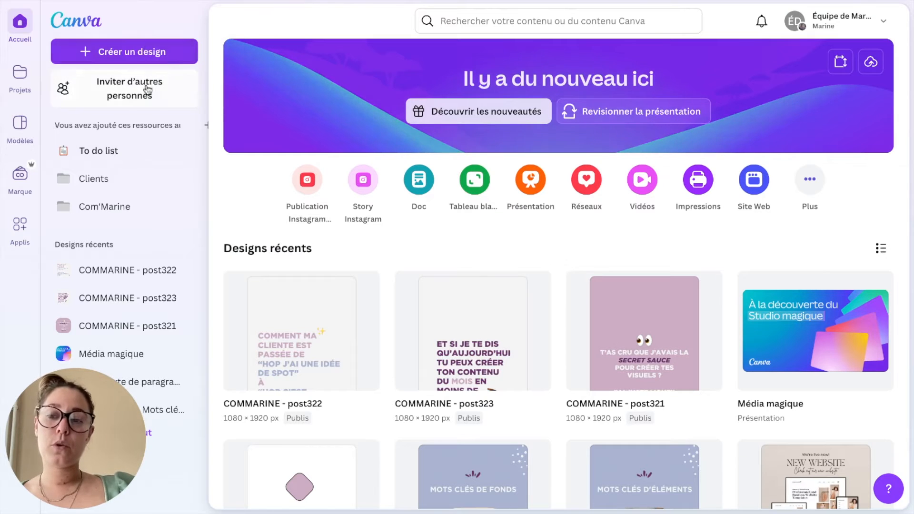
click(127, 51)
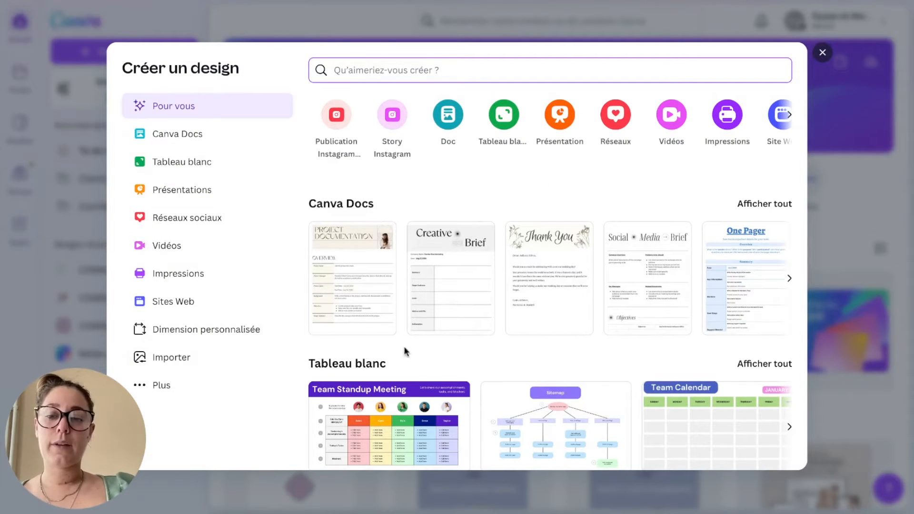
scroll(446, 369, down, 4)
scroll(346, 273, up, 3)
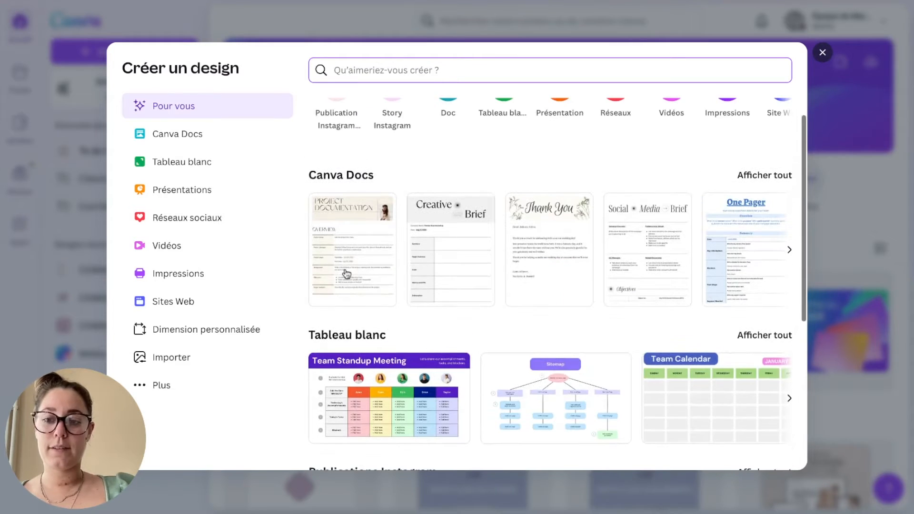
scroll(409, 220, up, 1)
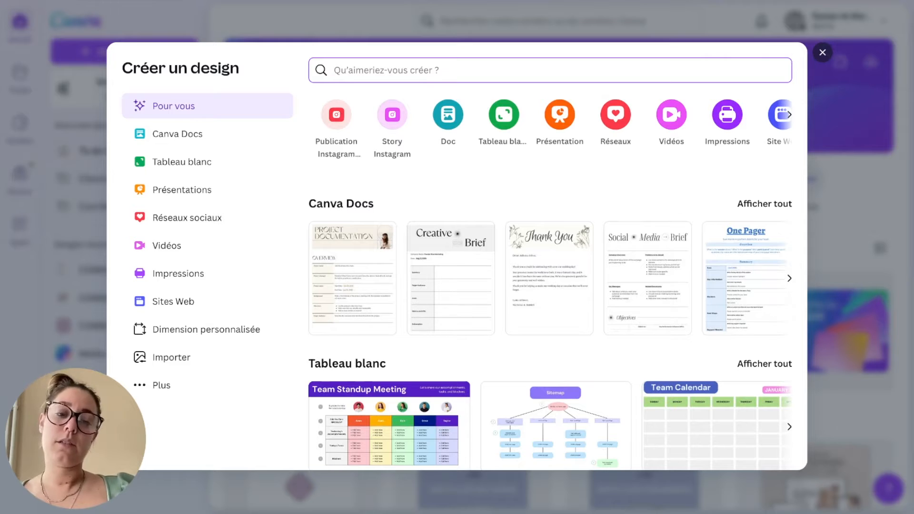
click(822, 53)
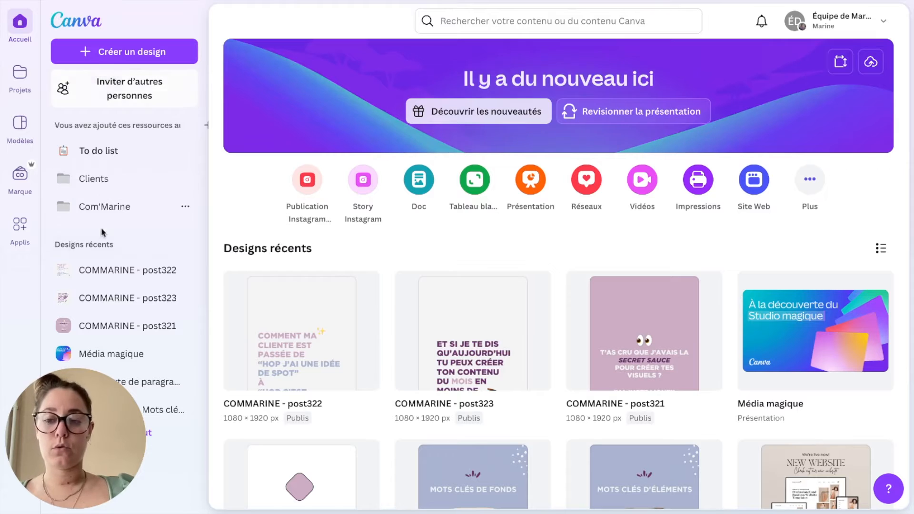
scroll(103, 285, down, 3)
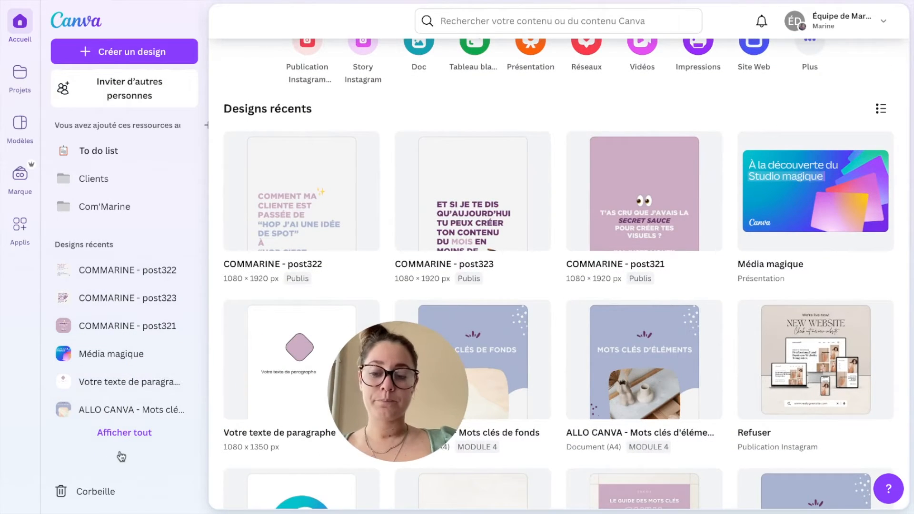
scroll(122, 455, down, 3)
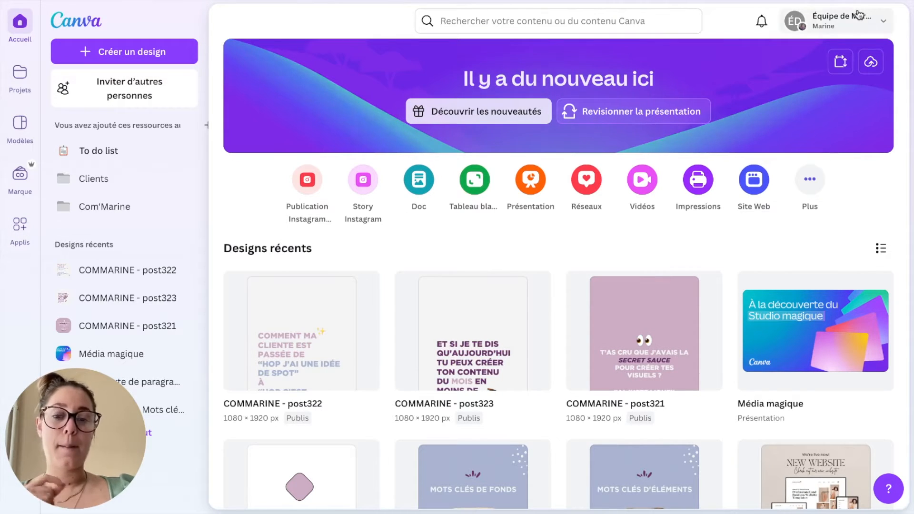
Step: Create a blank Instagram post design of 1080 x 1350 px and hide the template suggestions
click(133, 51)
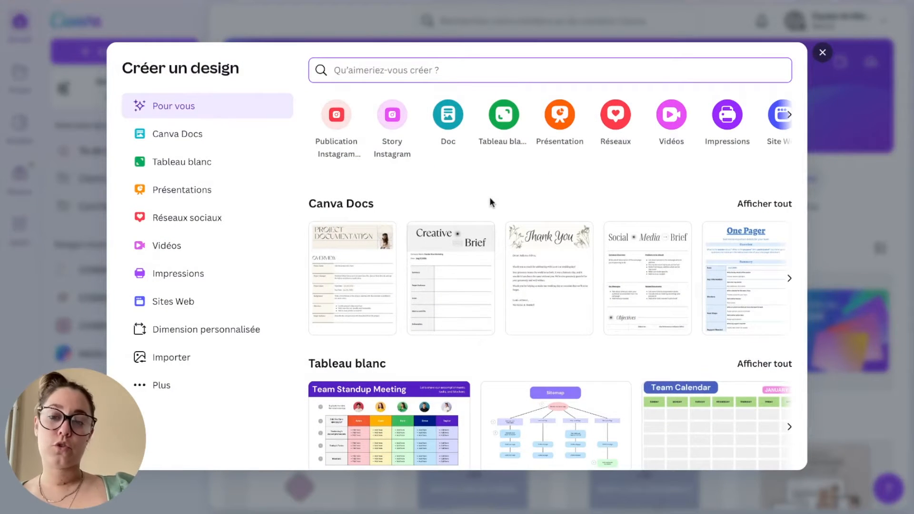
click(336, 126)
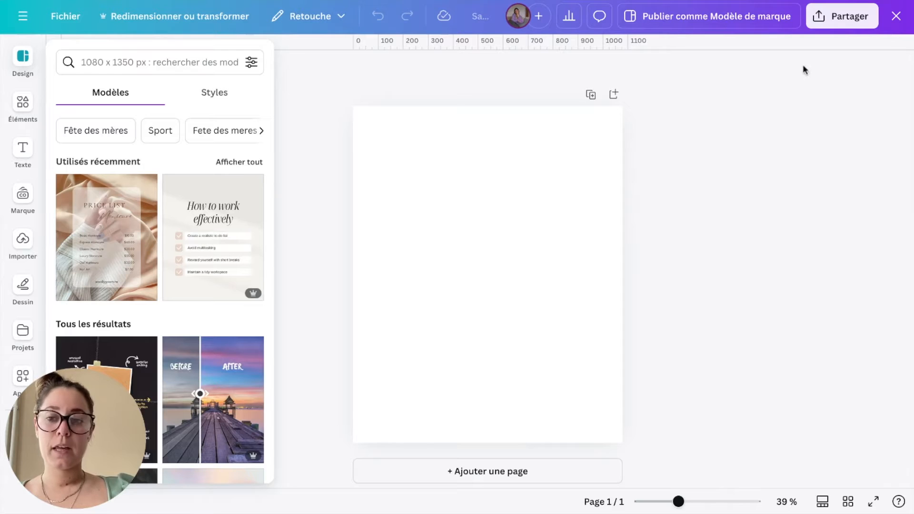
click(700, 100)
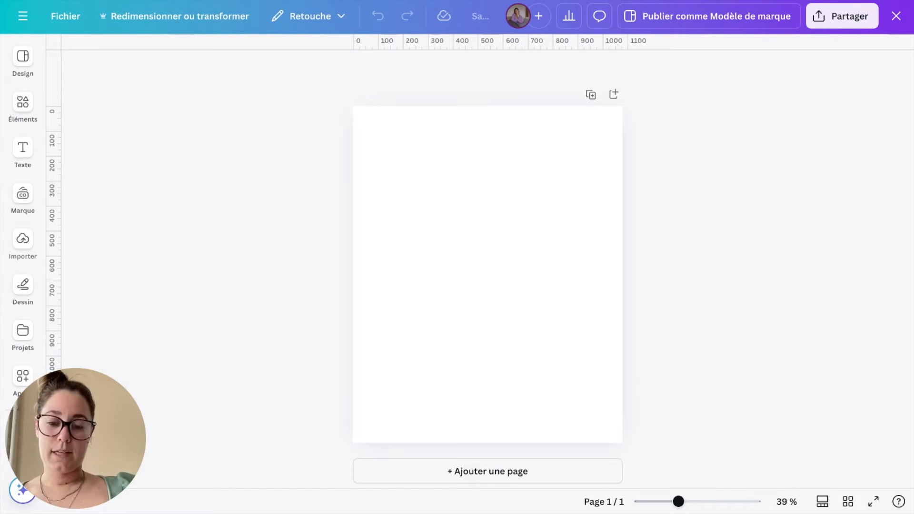
Step: Add a default paragraph text box and place it slightly above the middle of the page
key(t)
drag(452, 272, 379, 265)
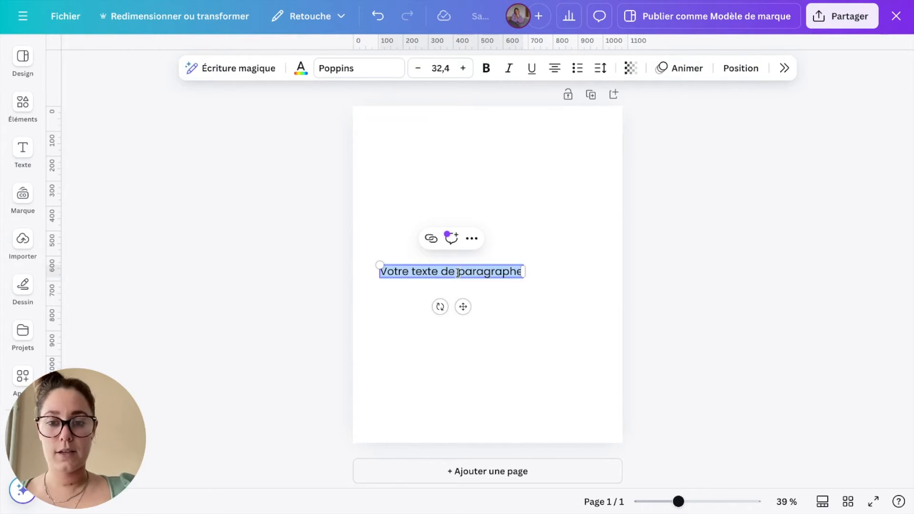
click(553, 346)
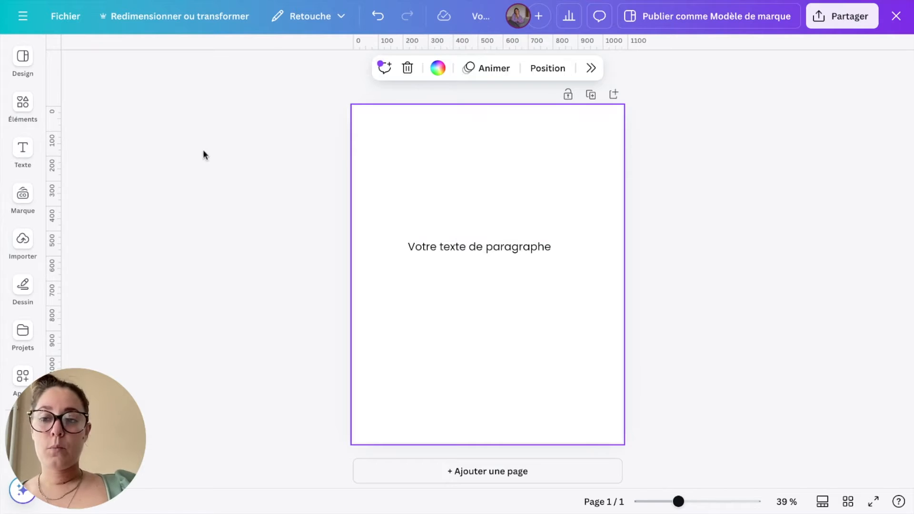
Step: Add a square shape to the page and place it centred below the paragraph text
click(22, 103)
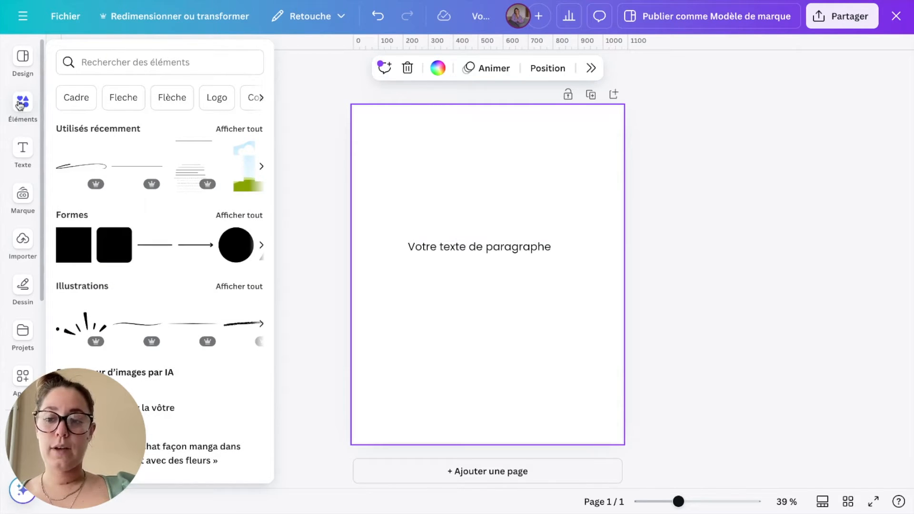
click(79, 242)
click(530, 347)
drag(510, 288, 502, 349)
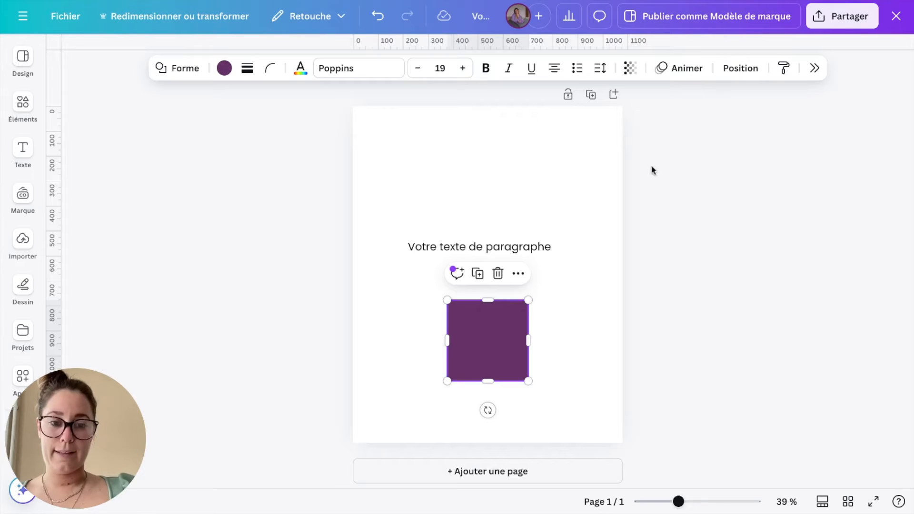
click(645, 180)
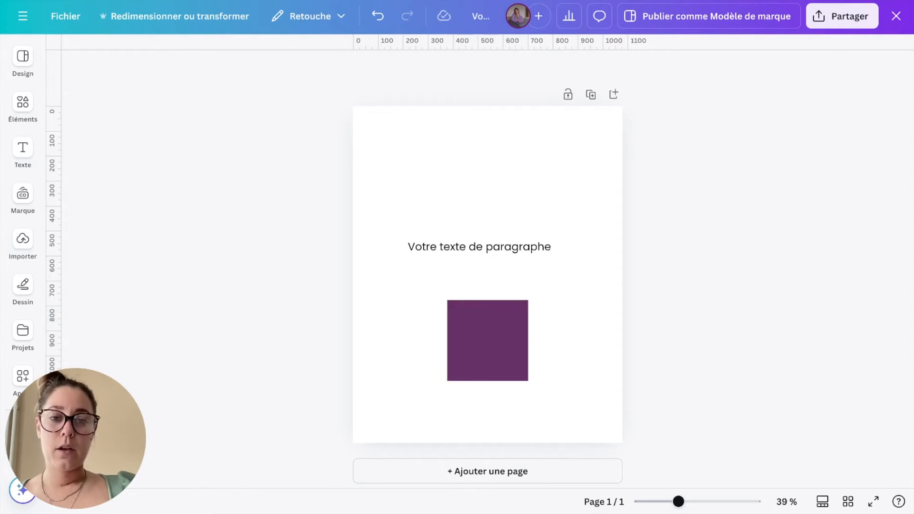
Step: Move the paragraph text near the top of the page and the square just below it, right of centre
drag(466, 249, 396, 186)
drag(503, 302, 520, 210)
drag(409, 190, 480, 171)
click(688, 244)
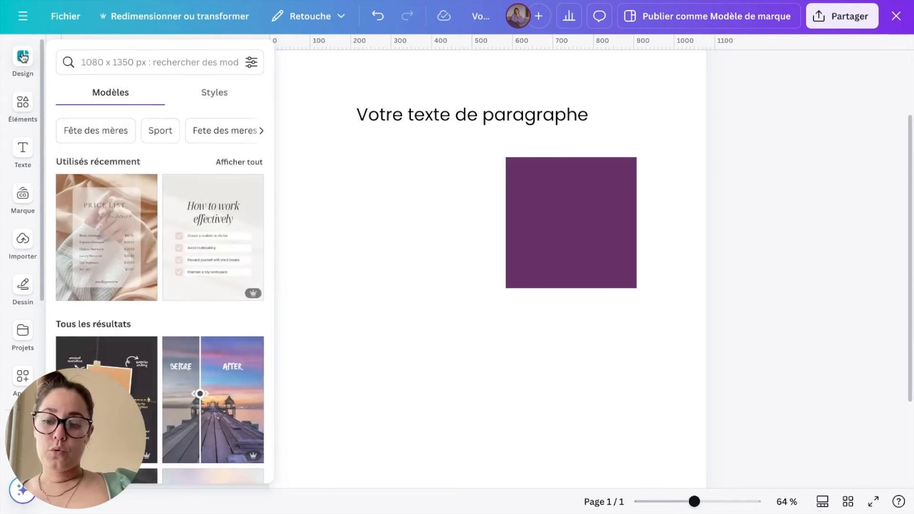
Step: Examine the editor's resource sections, including templates, projects, uploads, apps and Média magique
click(14, 307)
scroll(14, 309, down, 5)
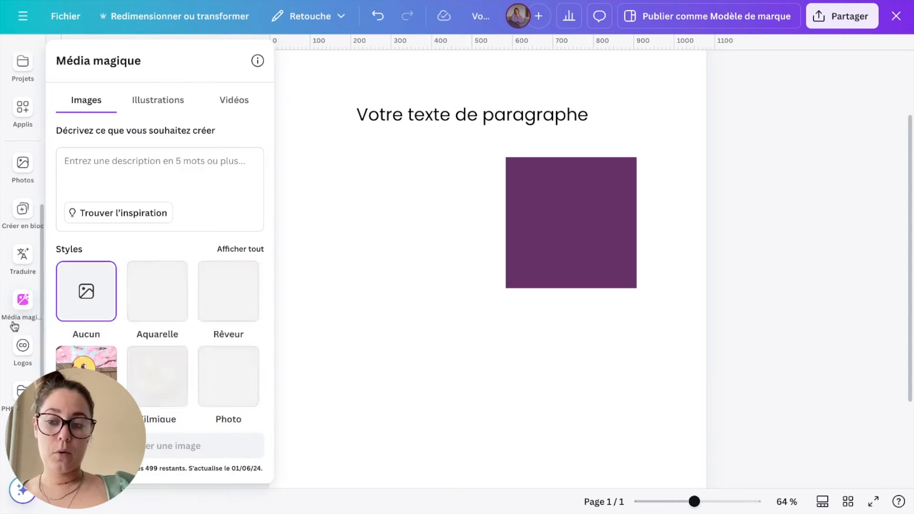
scroll(12, 214, up, 5)
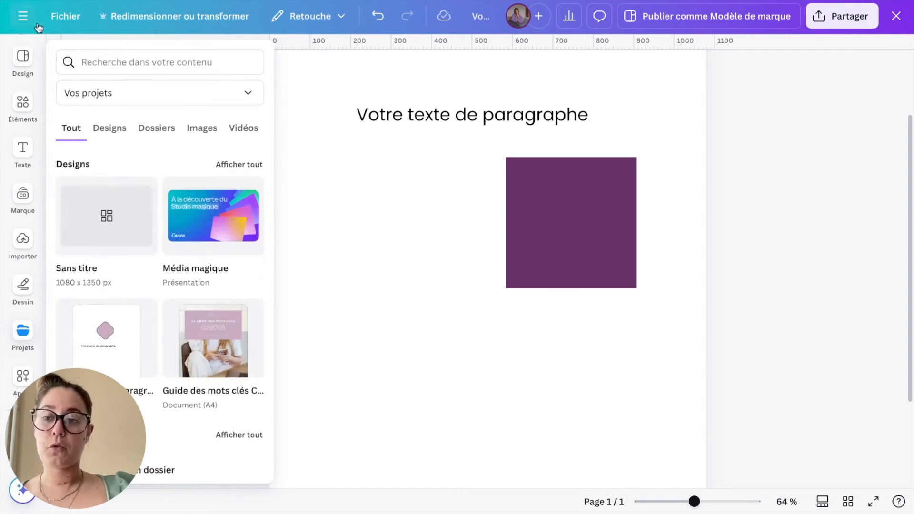
mouse_move(28, 63)
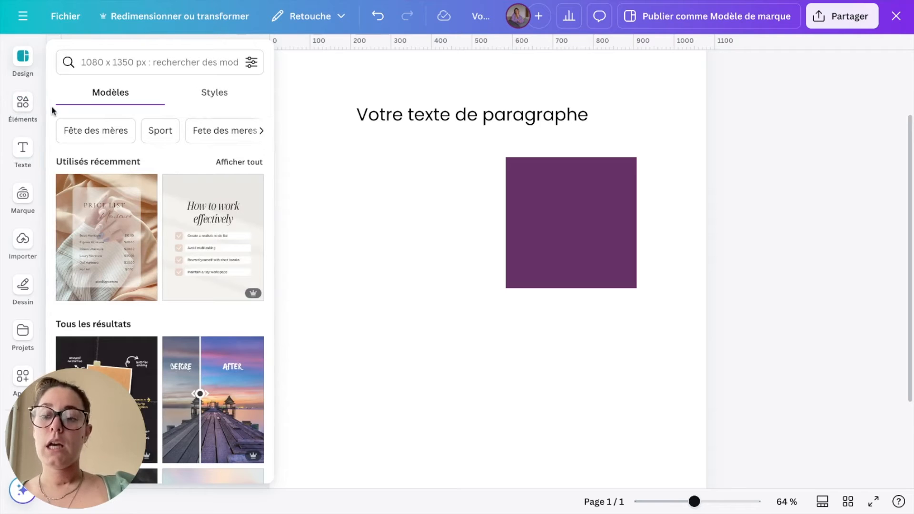
mouse_move(3, 366)
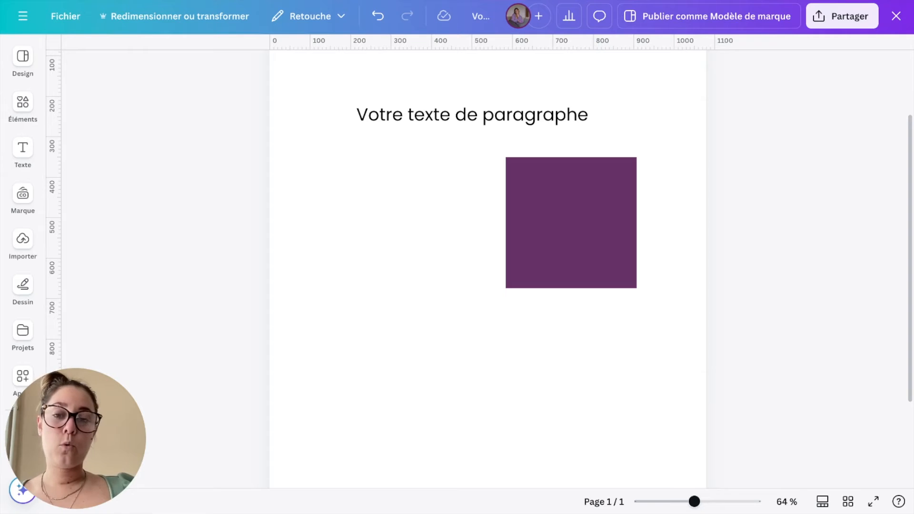
click(24, 239)
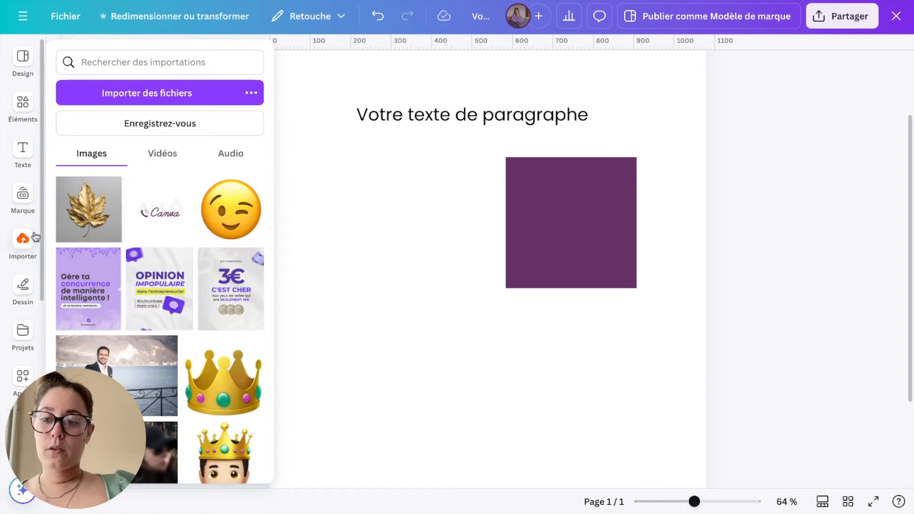
scroll(24, 147, down, 5)
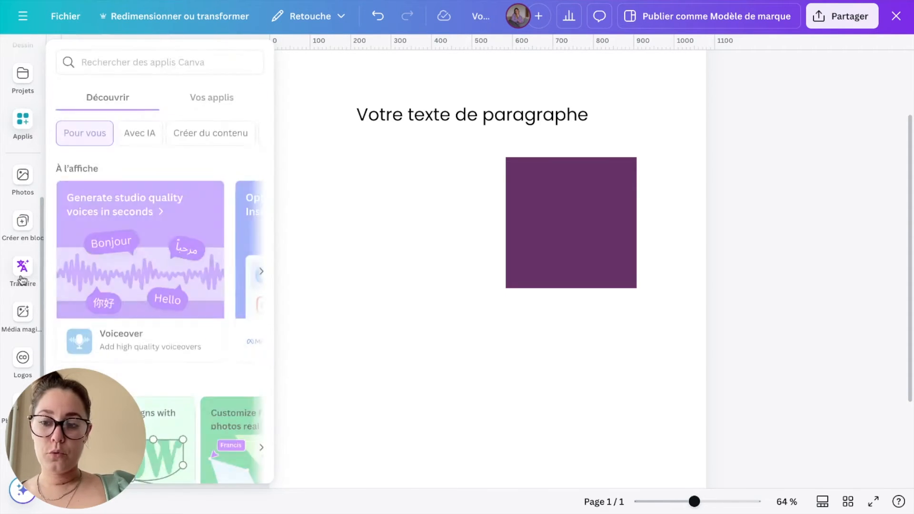
mouse_move(22, 313)
Step: Insert the recently used photo of a woman with a laptop among plants onto the page
click(23, 175)
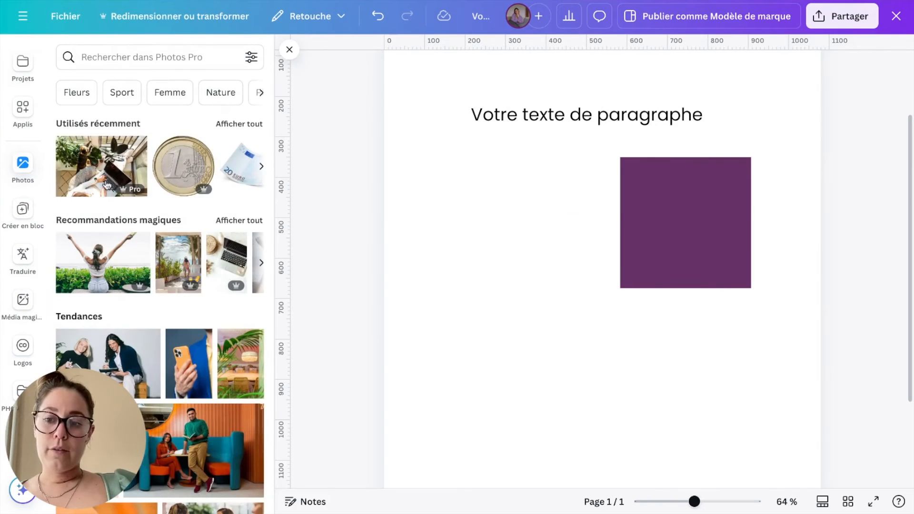
click(119, 166)
click(667, 467)
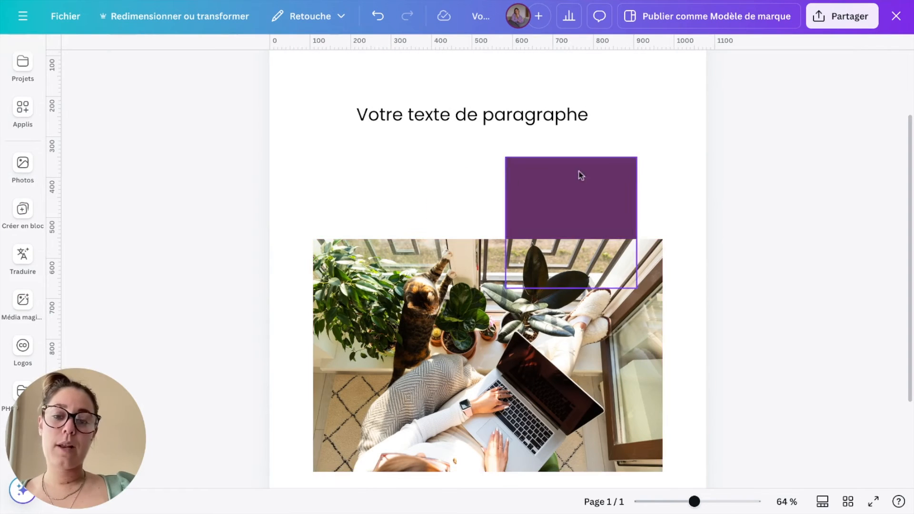
Step: Examine the inserted photo's adjustment options, including white balance, light, texture and the editing controls for its brown and dark olive colours
click(434, 347)
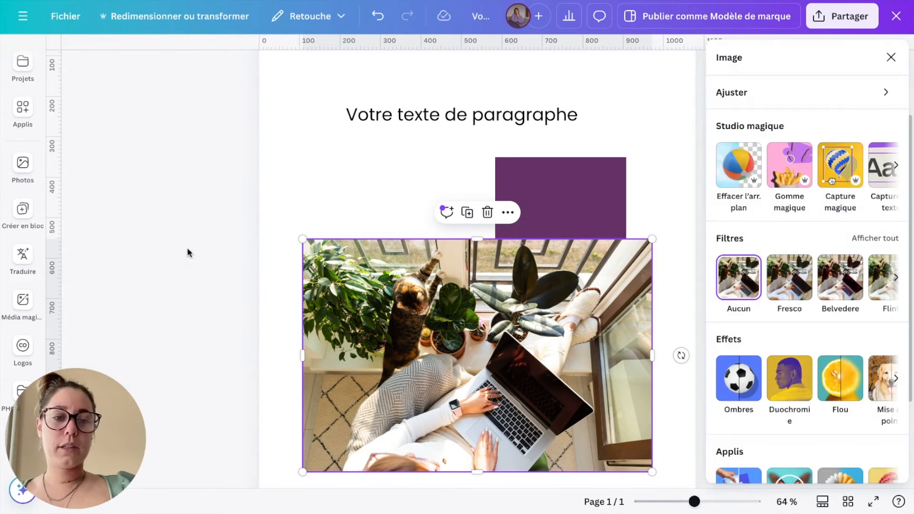
click(890, 57)
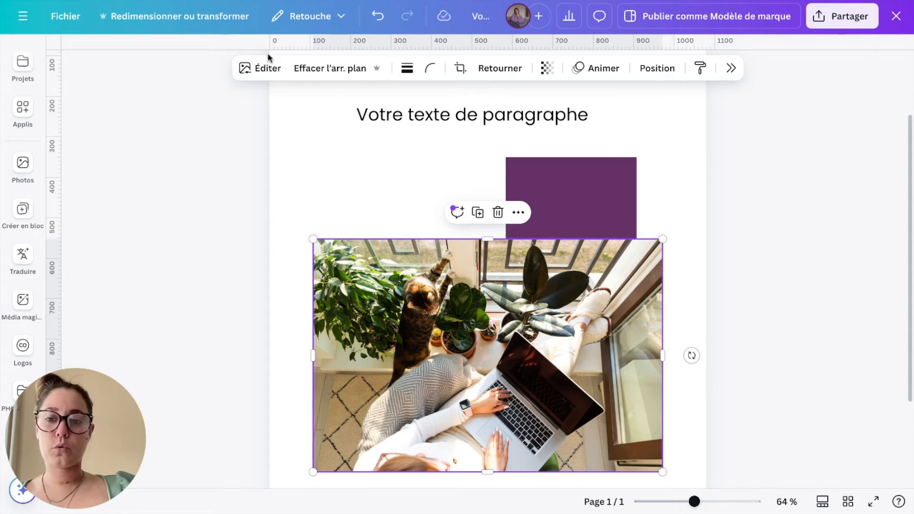
click(728, 69)
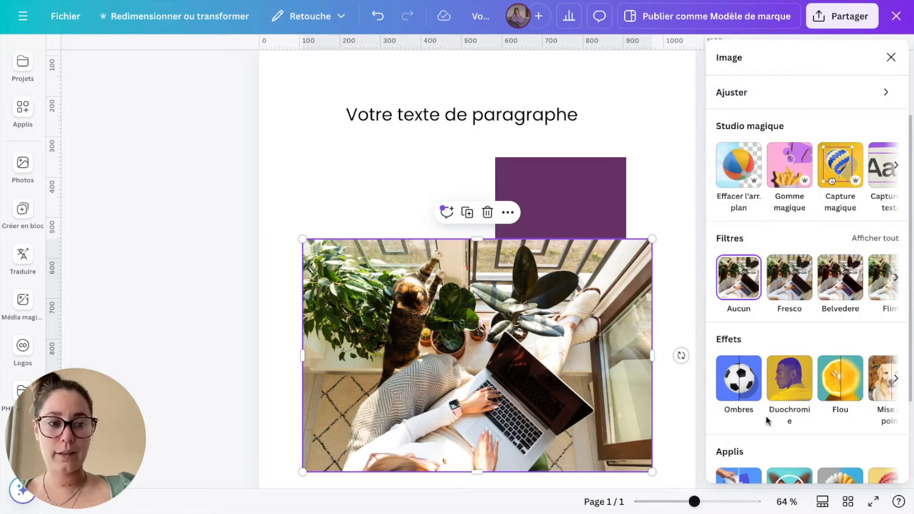
click(804, 92)
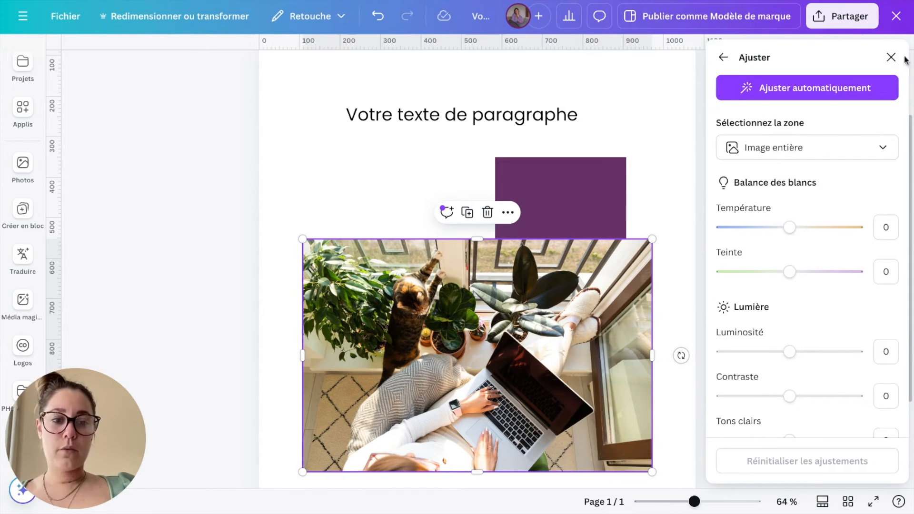
scroll(869, 314, down, 5)
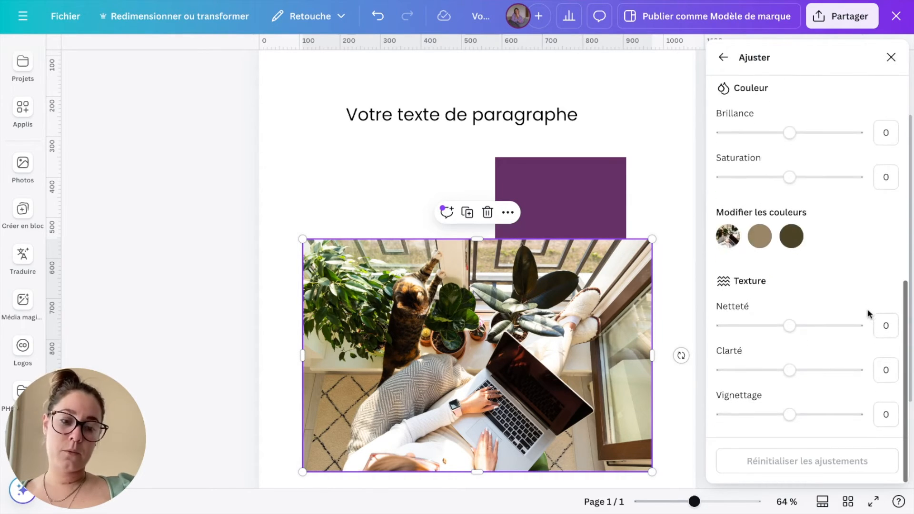
scroll(867, 313, up, 1)
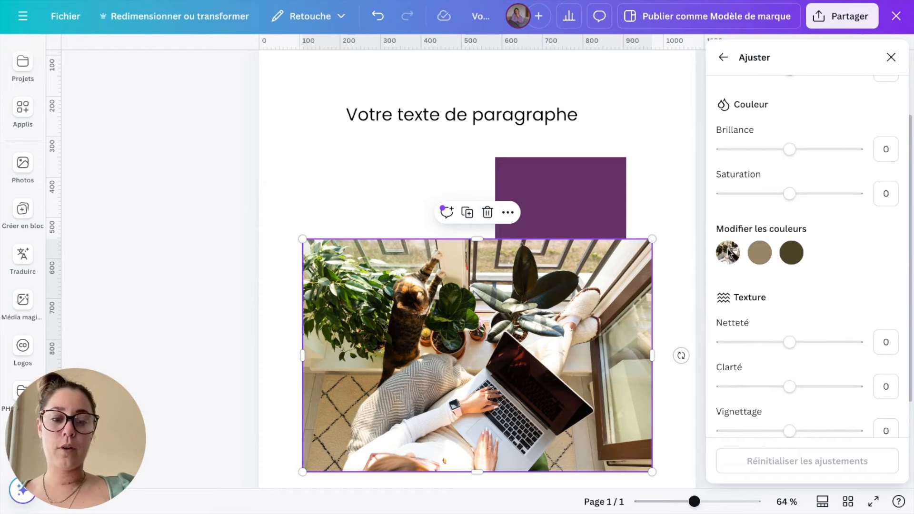
click(759, 253)
click(791, 252)
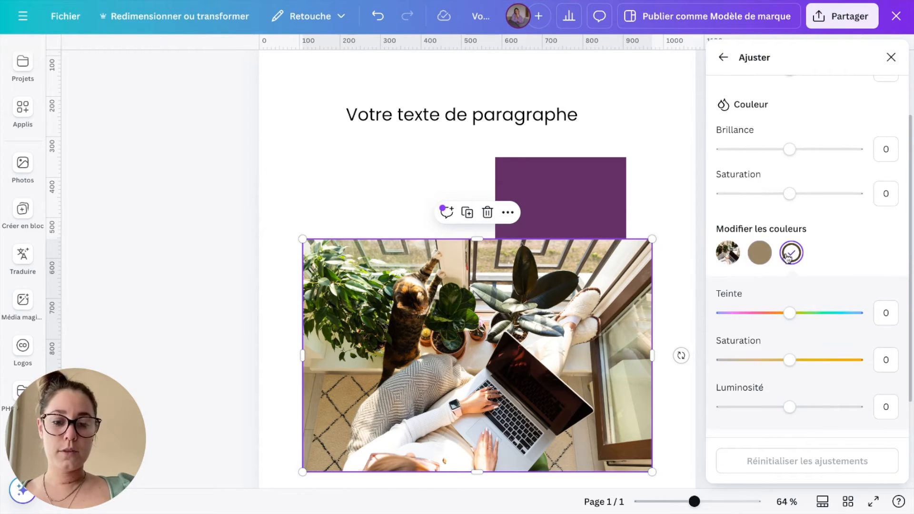
click(763, 255)
click(757, 257)
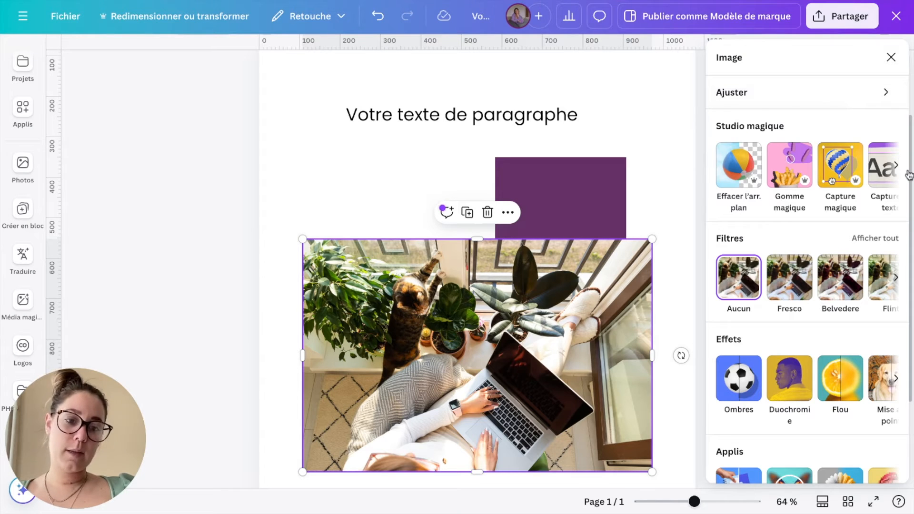
Step: Review the photo's filters, effects, apps and basic settings such as border, corners, transparency and position
scroll(822, 207, down, 2)
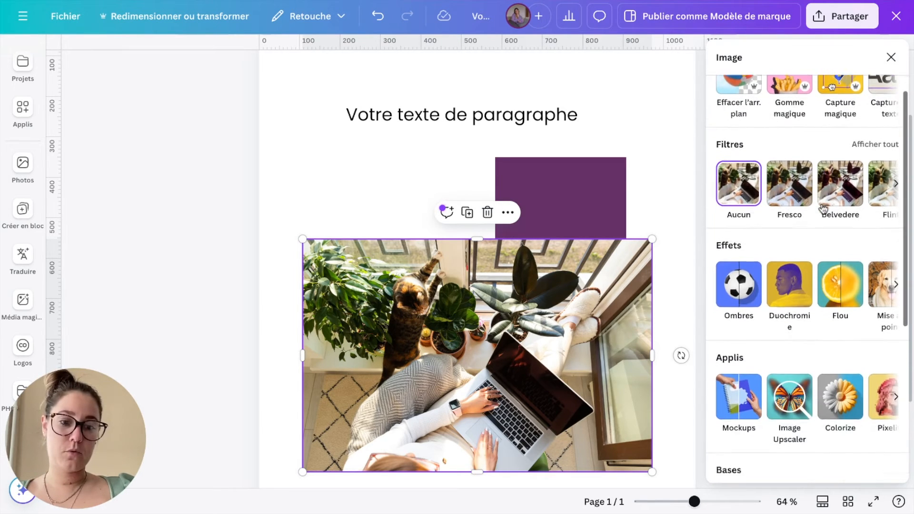
scroll(809, 259, down, 1)
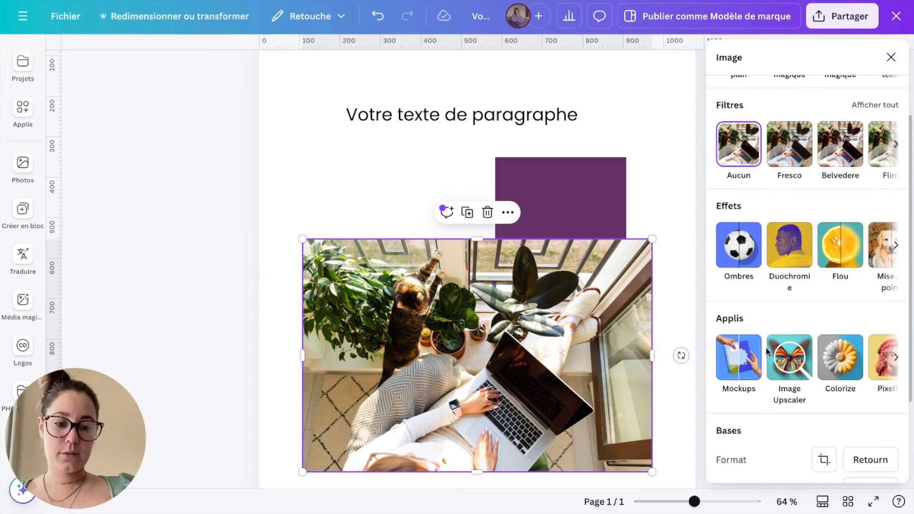
scroll(773, 357, down, 5)
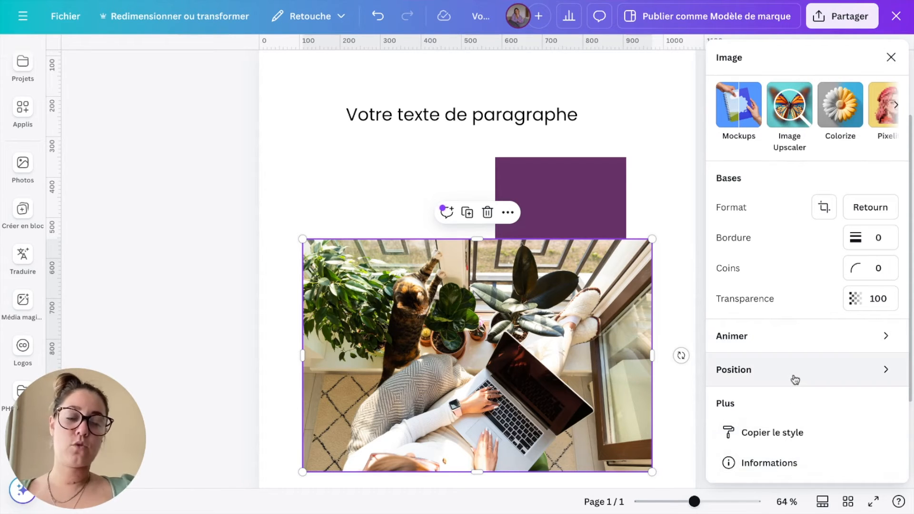
Step: Examine the paragraph text's full settings, including its effects, basic formatting, Écriture magique, animation and position options
click(506, 116)
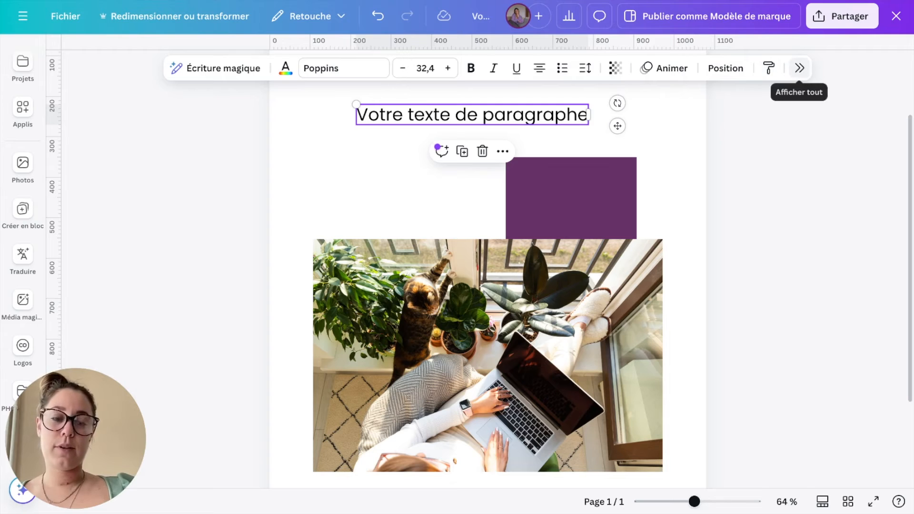
click(799, 68)
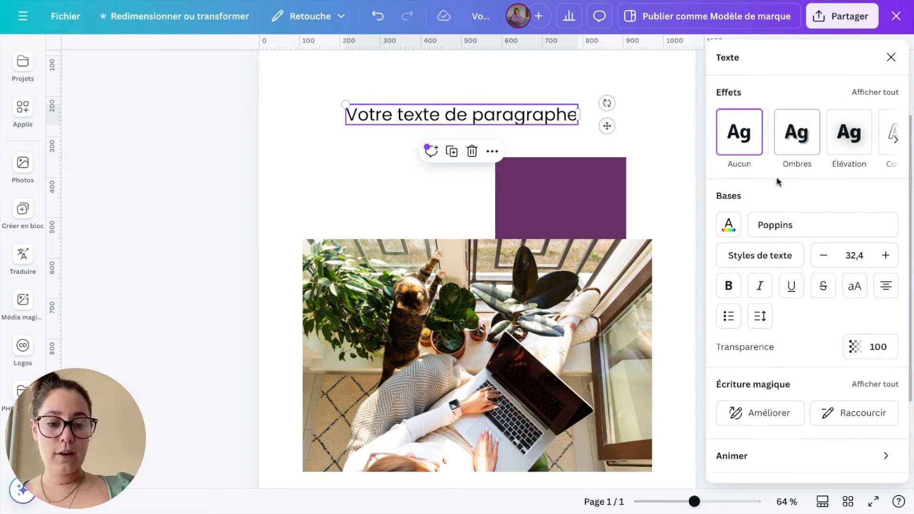
scroll(787, 354, down, 3)
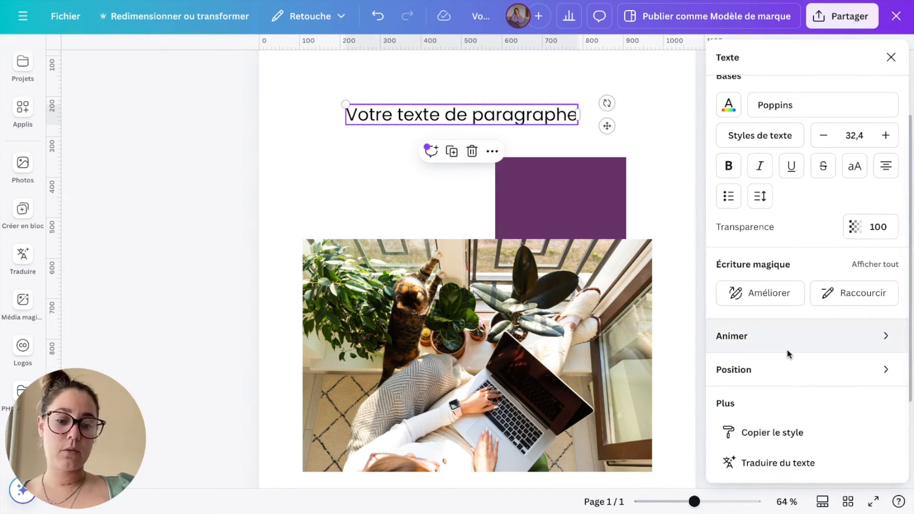
scroll(788, 355, up, 3)
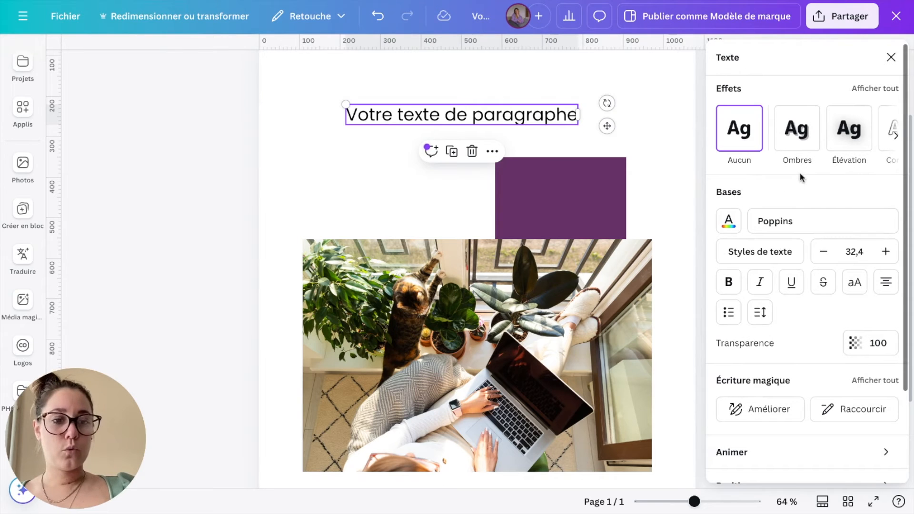
scroll(861, 137, right, 5)
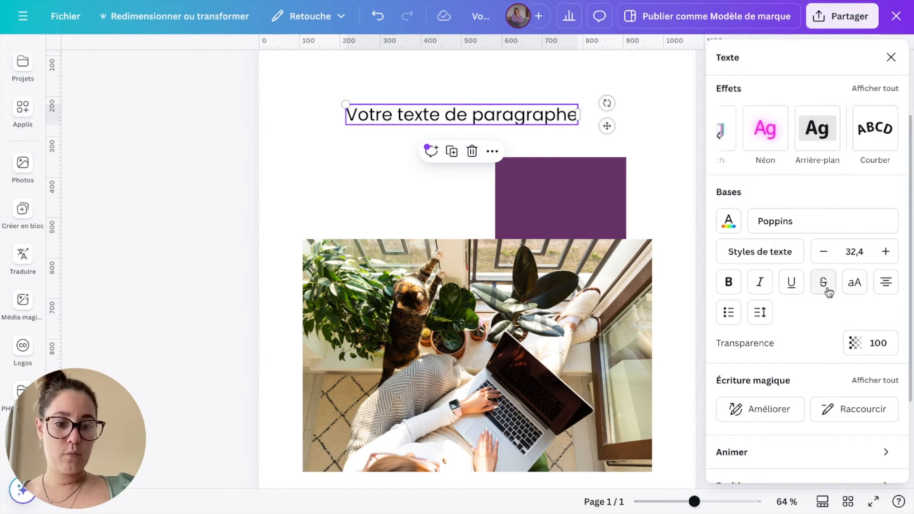
Step: Format the paragraph text in uppercase and bold with the Élévation effect
click(854, 282)
scroll(832, 122, left, 5)
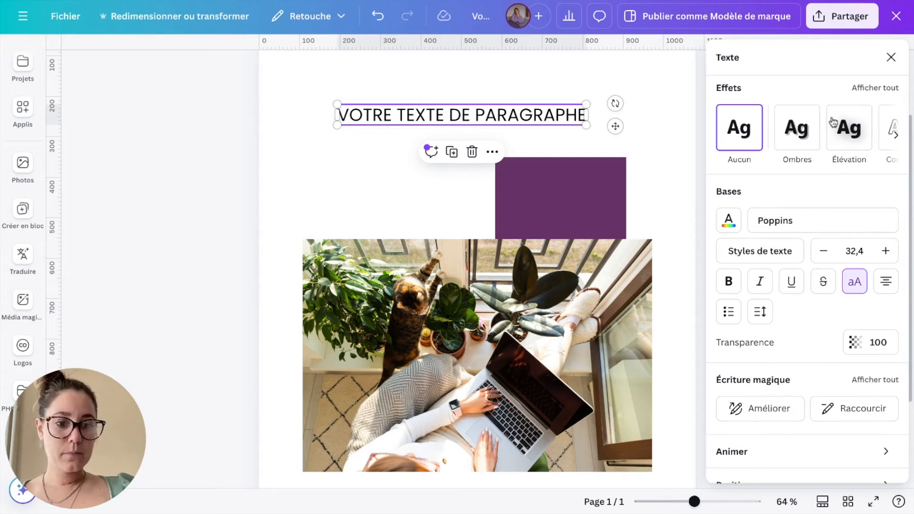
click(833, 124)
click(751, 138)
scroll(742, 167, down, 3)
click(728, 179)
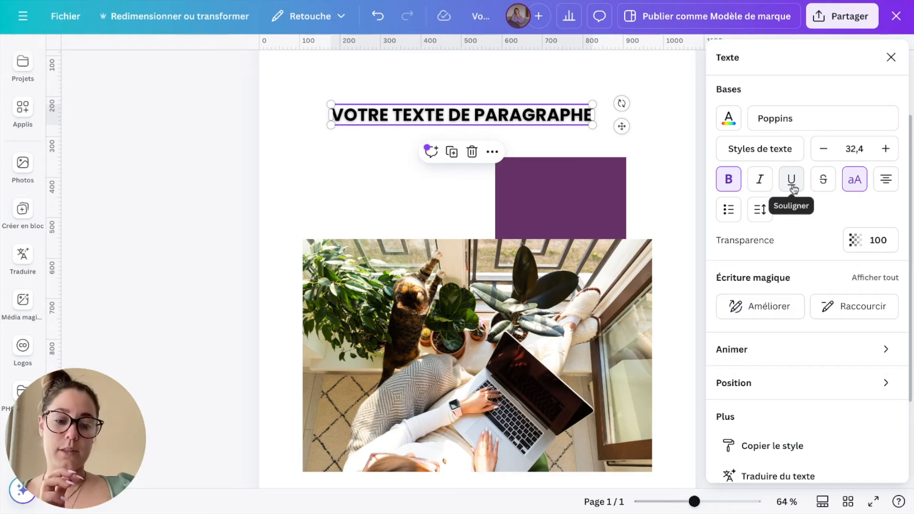
click(891, 58)
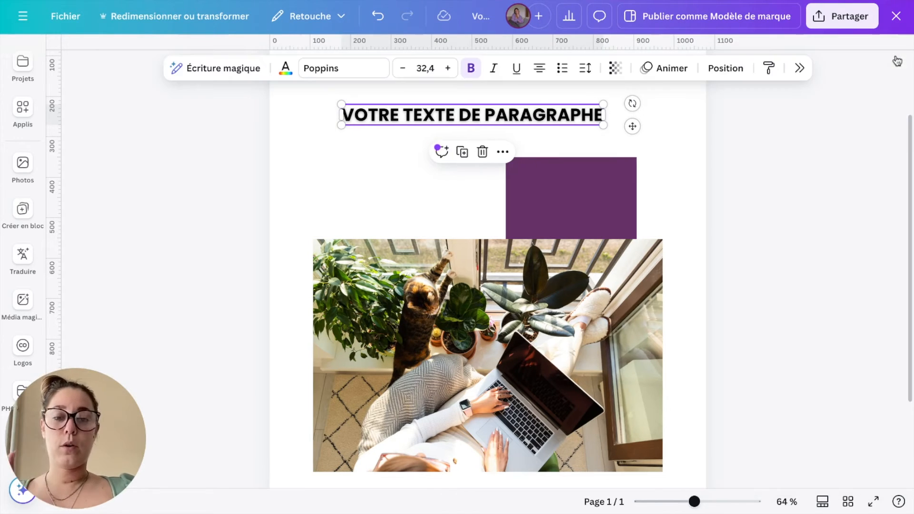
click(826, 189)
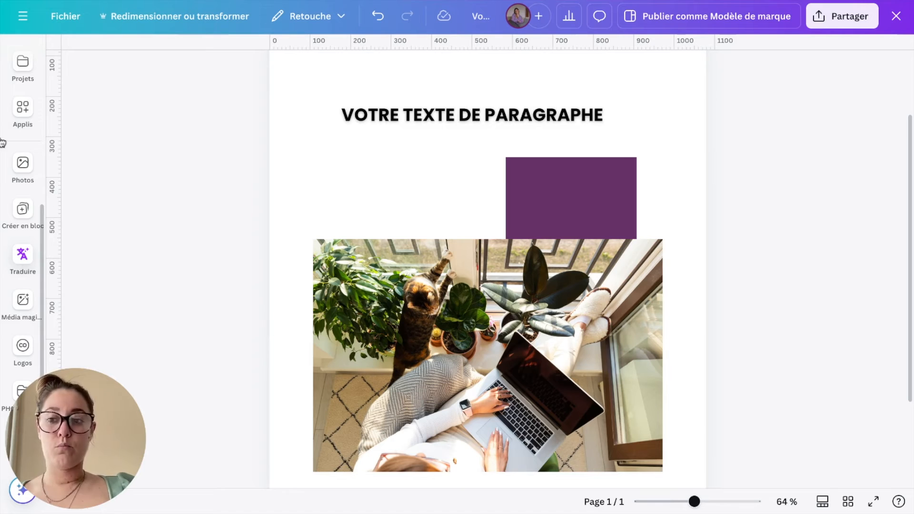
Step: Look at the existing projects available from within the editor
click(14, 75)
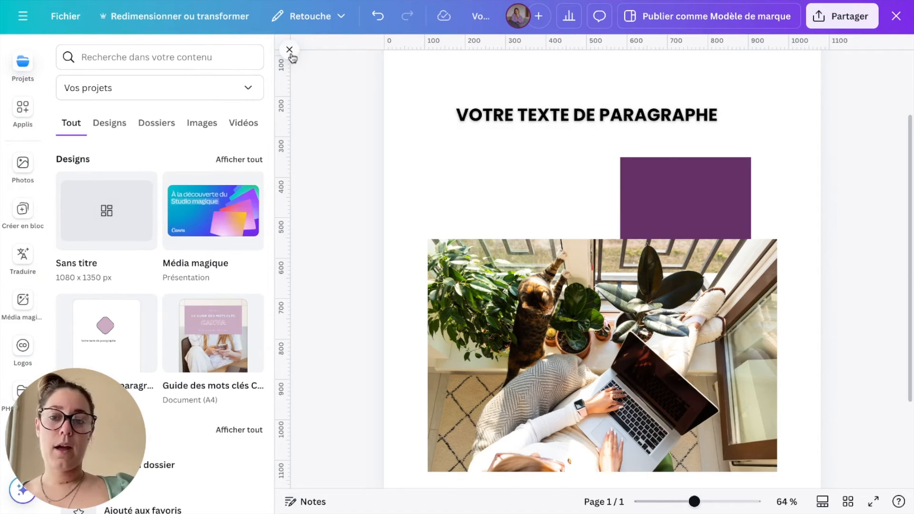
click(290, 51)
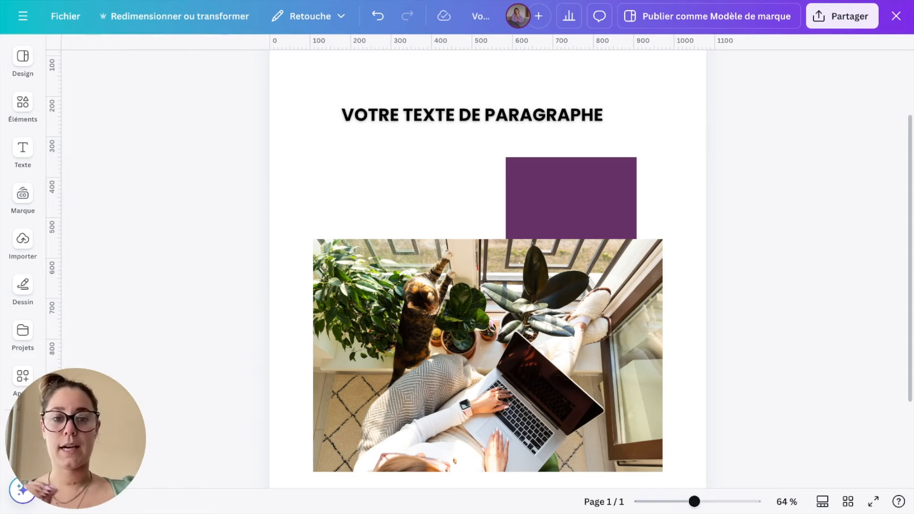
scroll(571, 181, up, 2)
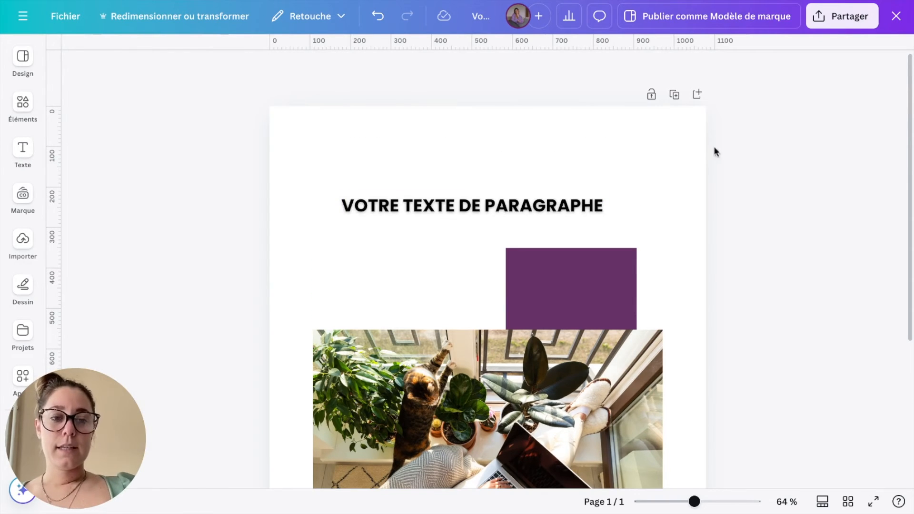
Step: Open a new comment on the page background and dismiss it without posting
click(547, 129)
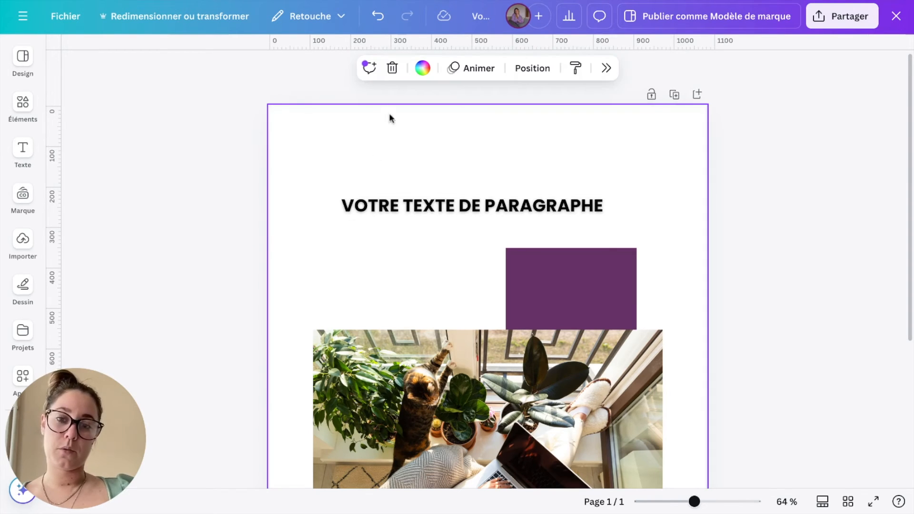
click(371, 69)
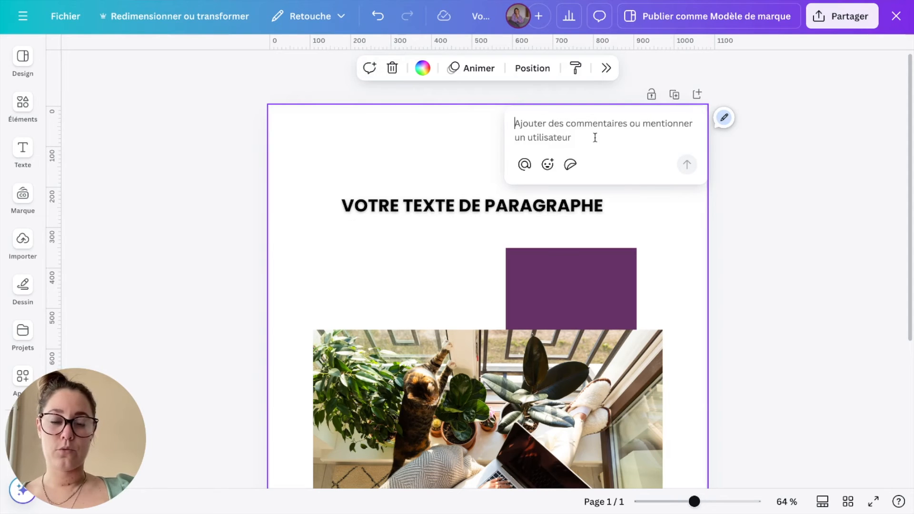
click(369, 122)
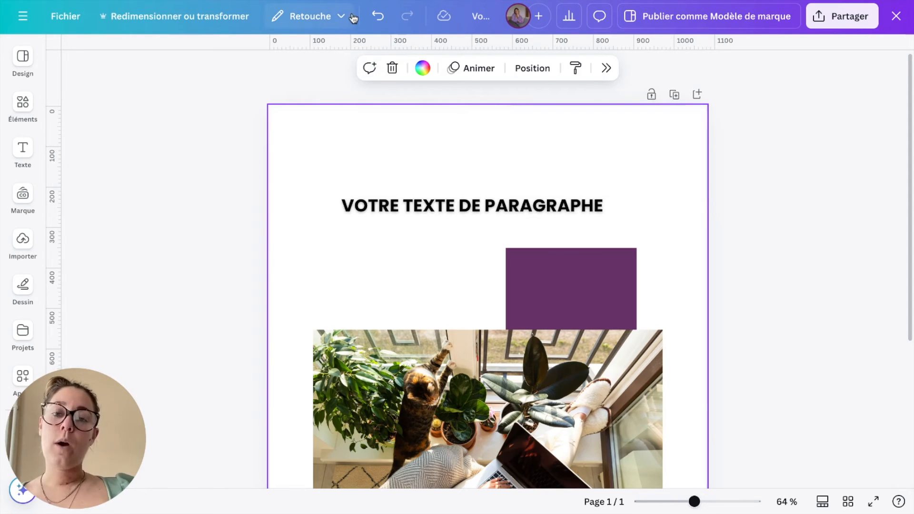
Step: Switch the design to Commenter mode and try out adding a comment to the current page
click(328, 18)
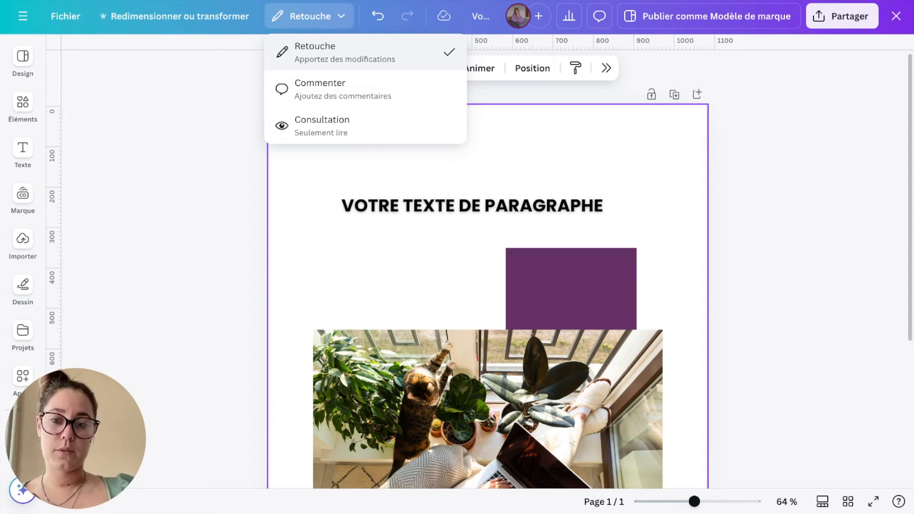
click(406, 96)
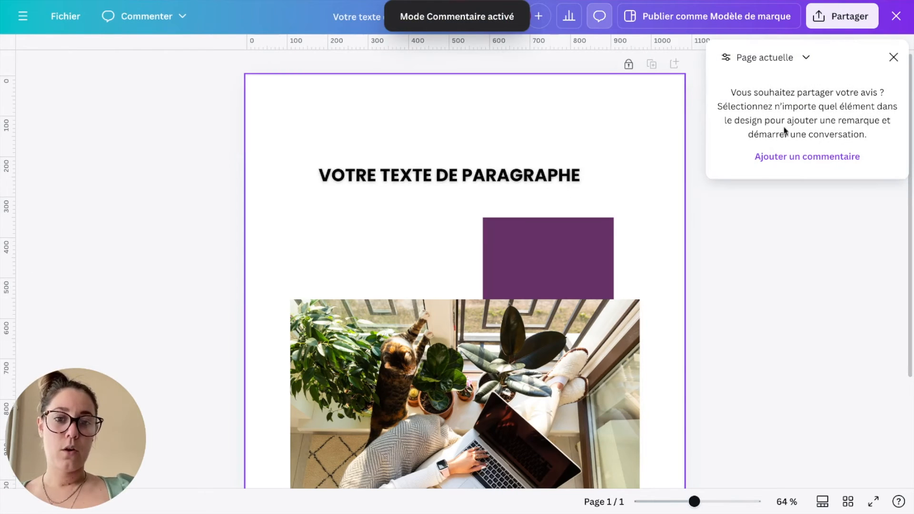
click(808, 157)
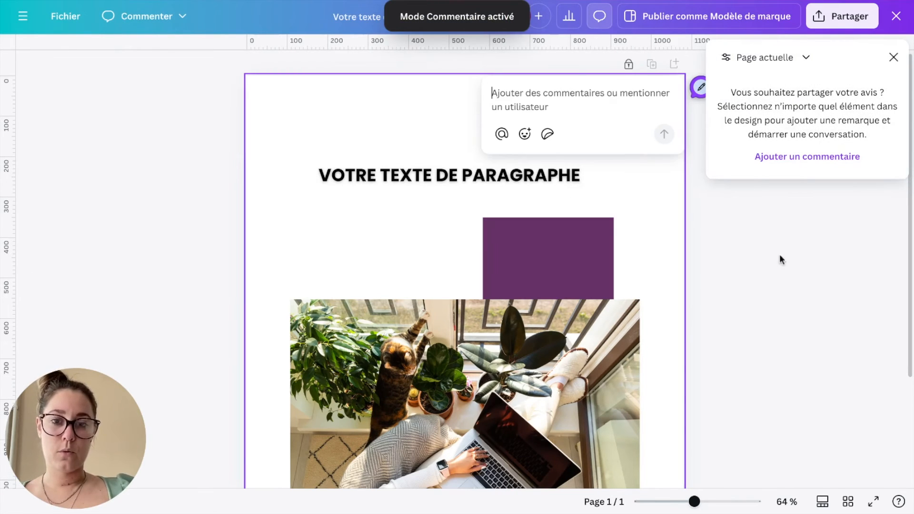
click(783, 275)
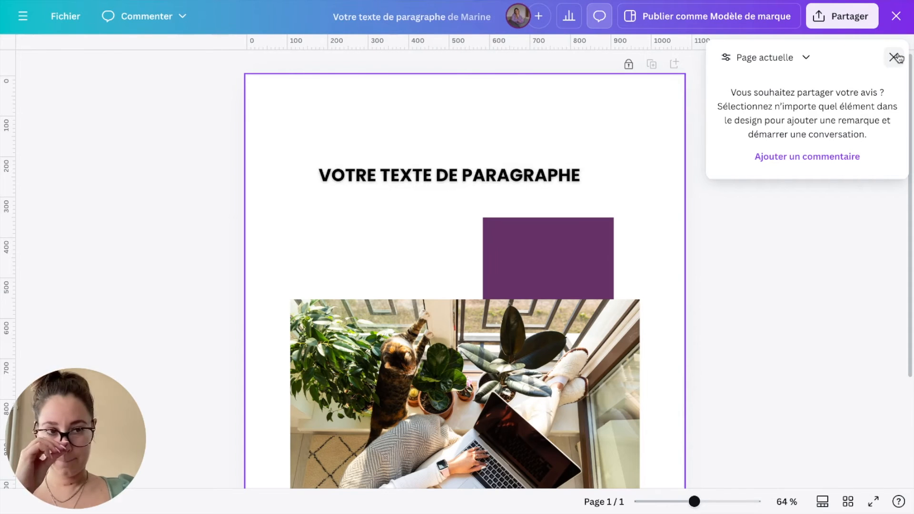
click(895, 57)
Step: Switch the design to Consultation mode and look over the page
click(145, 16)
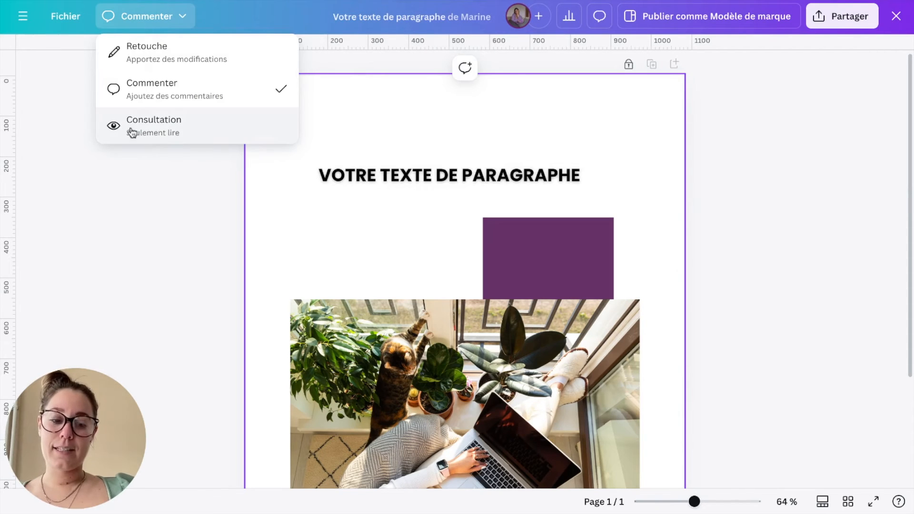
click(198, 129)
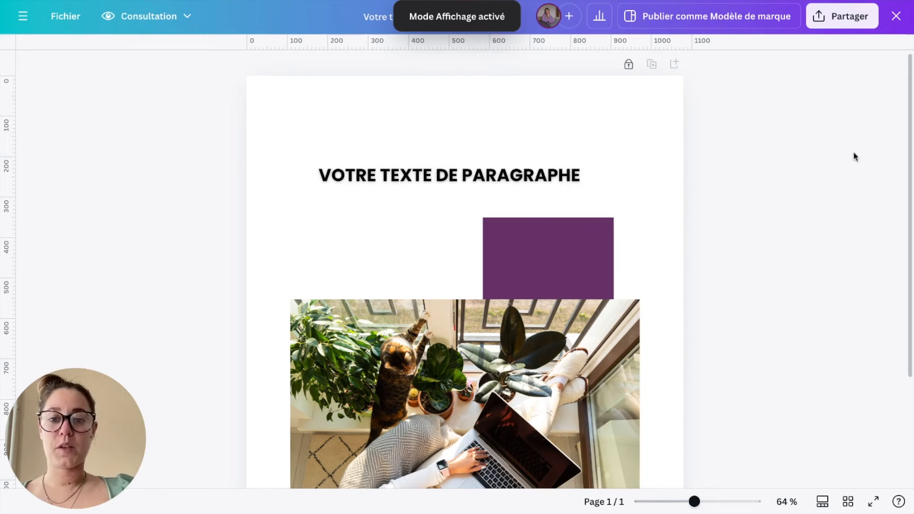
scroll(853, 151, down, 2)
scroll(635, 198, down, 2)
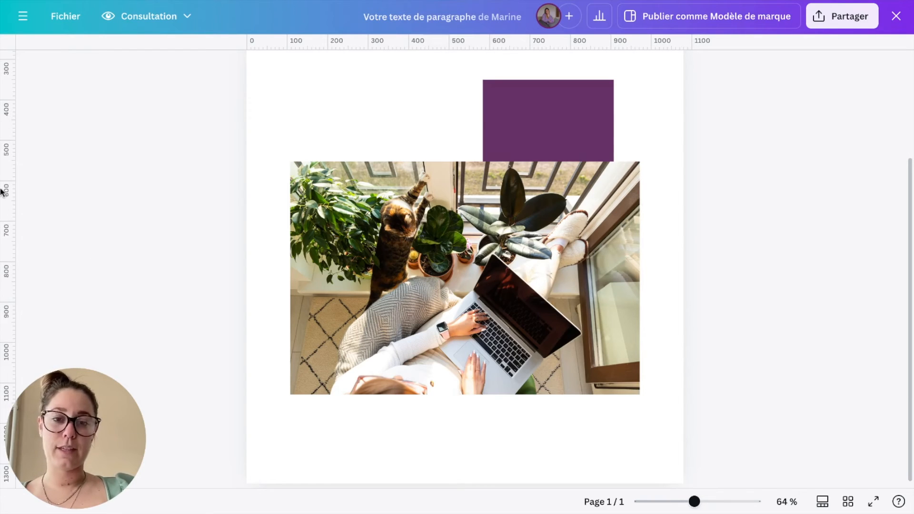
Step: View the design in the page grid and in full screen, returning to the normal page view
click(848, 501)
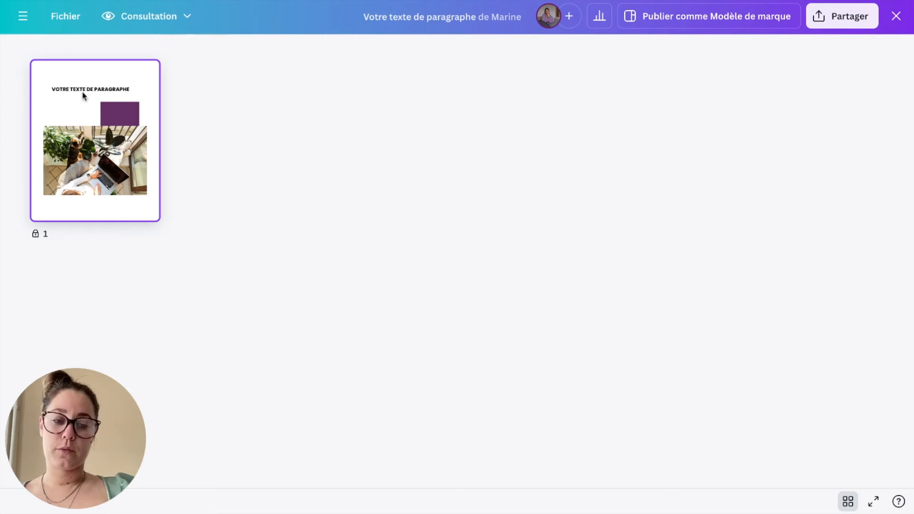
click(849, 503)
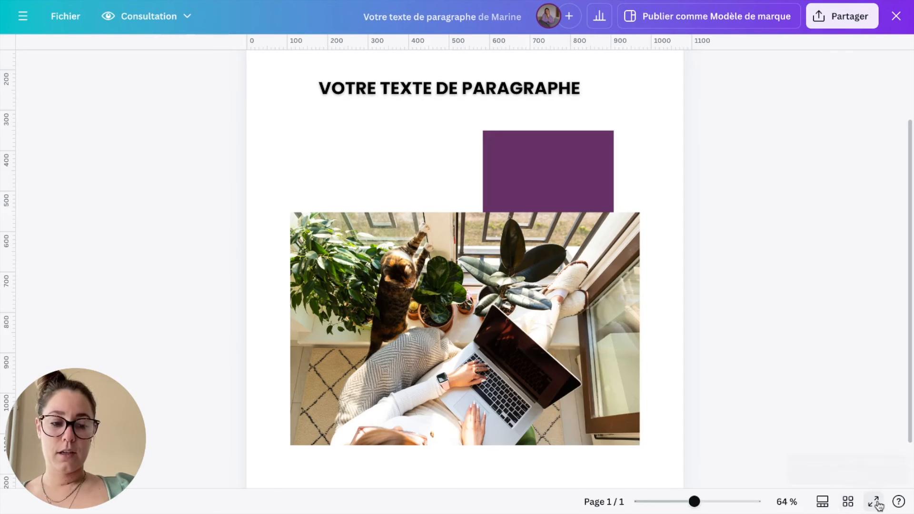
click(873, 503)
click(882, 500)
click(848, 501)
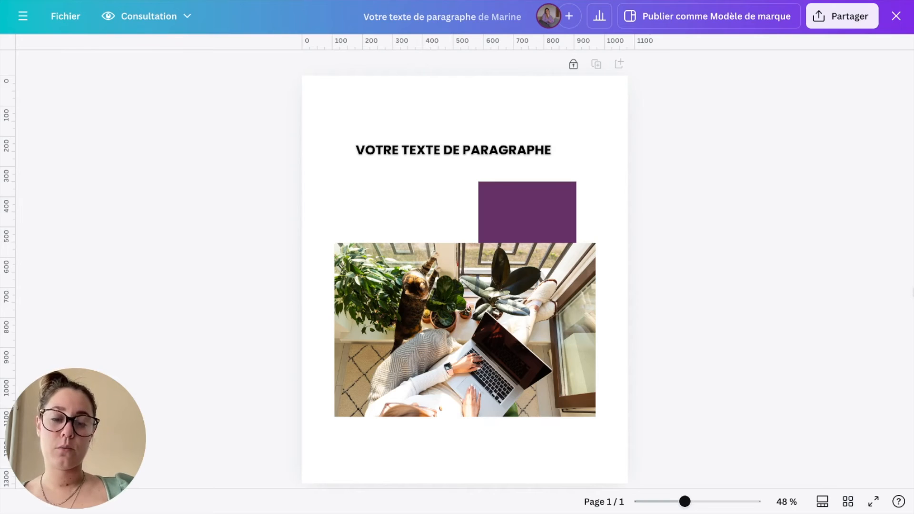
Step: Switch the design back to Retouche mode and select the page
click(160, 23)
click(184, 55)
click(531, 200)
click(439, 222)
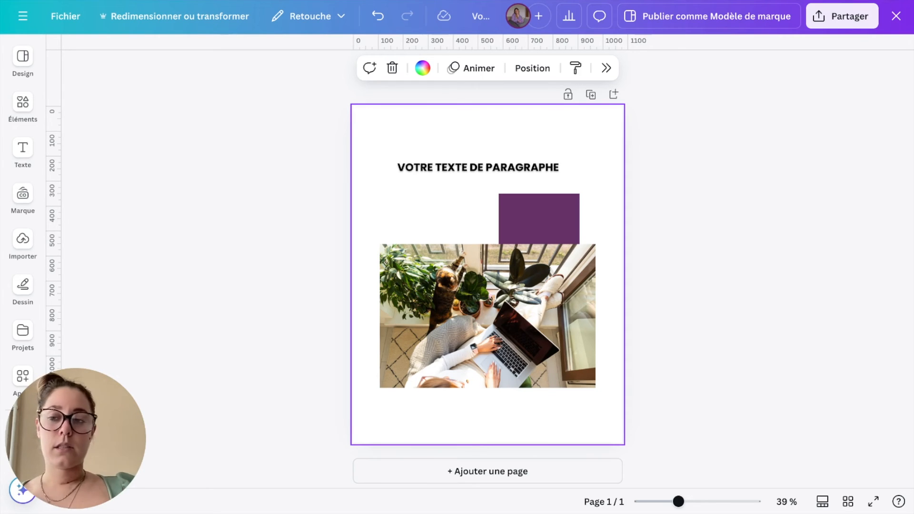
click(498, 274)
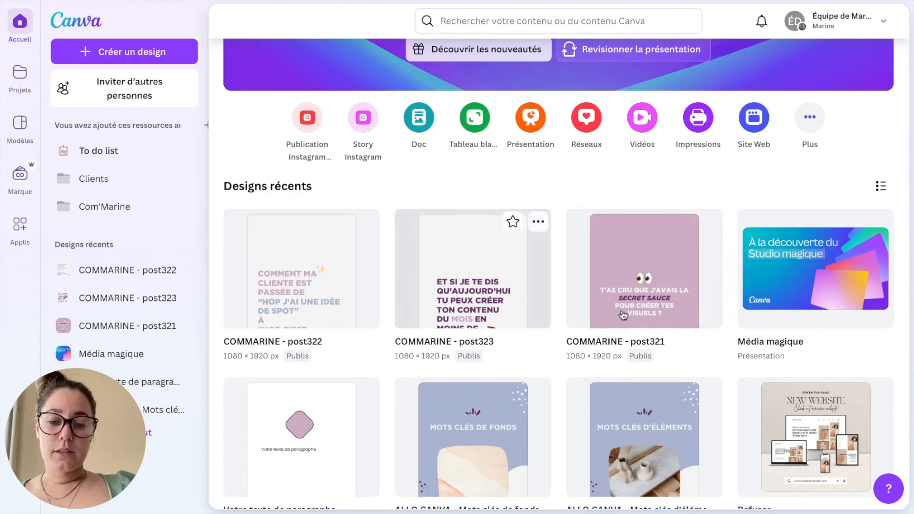
Step: Browse the pages of the recent design ALLO CANVA - Mots clés de fonds and return to the home page
scroll(432, 356, down, 5)
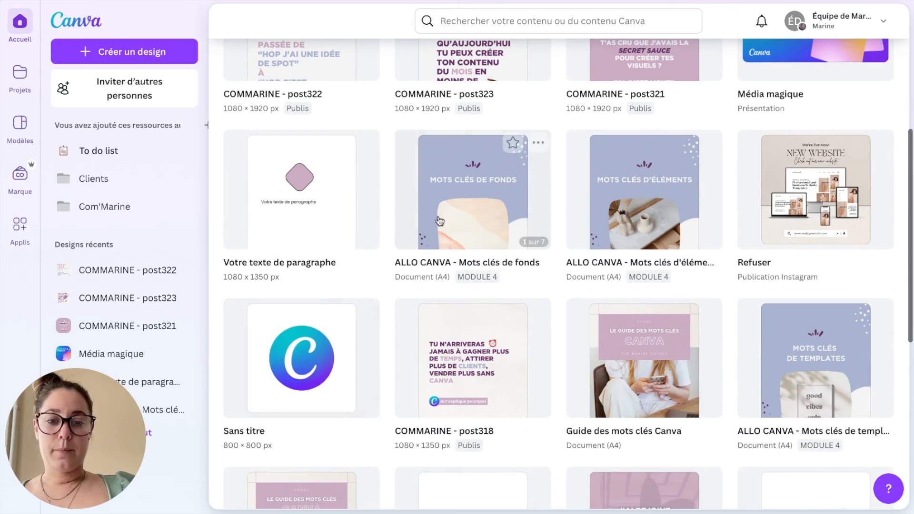
click(447, 208)
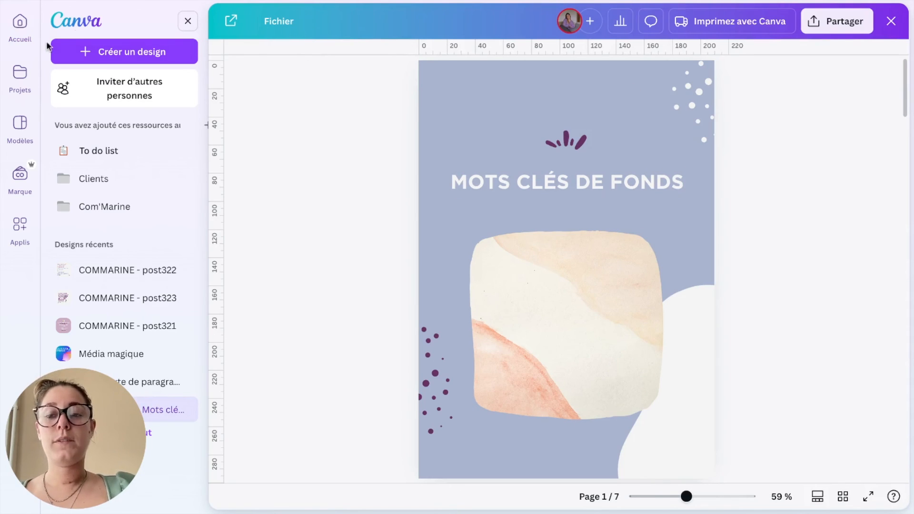
scroll(469, 228, down, 10)
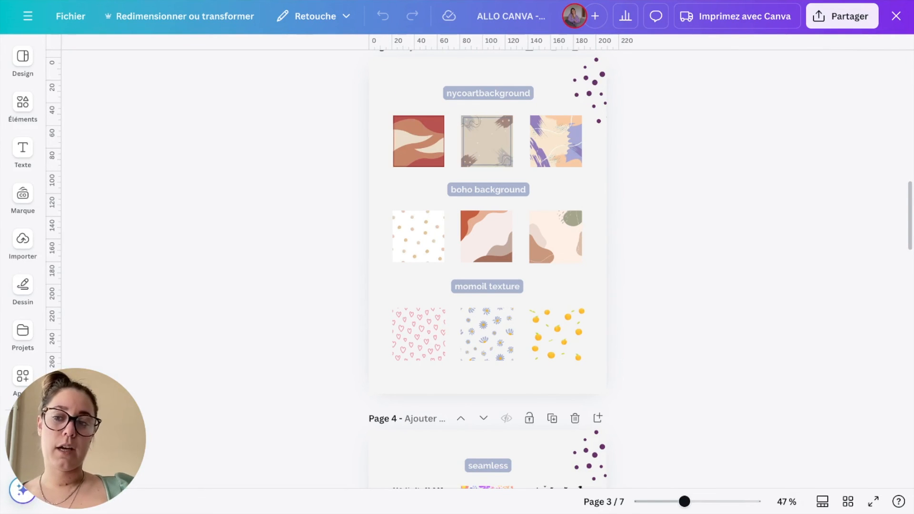
click(28, 15)
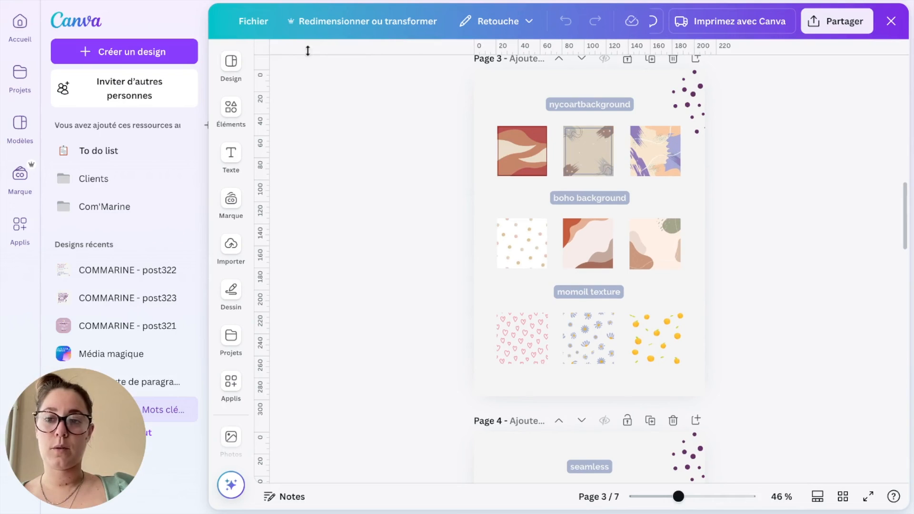
click(890, 21)
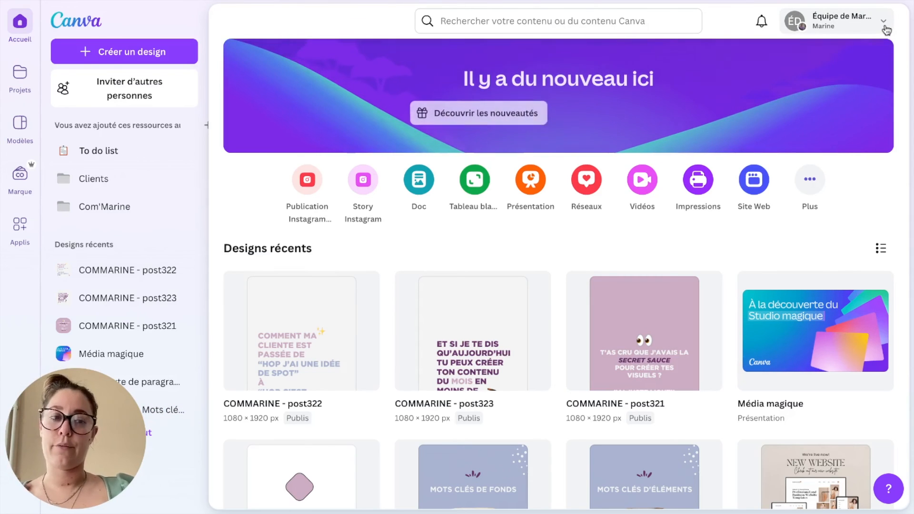